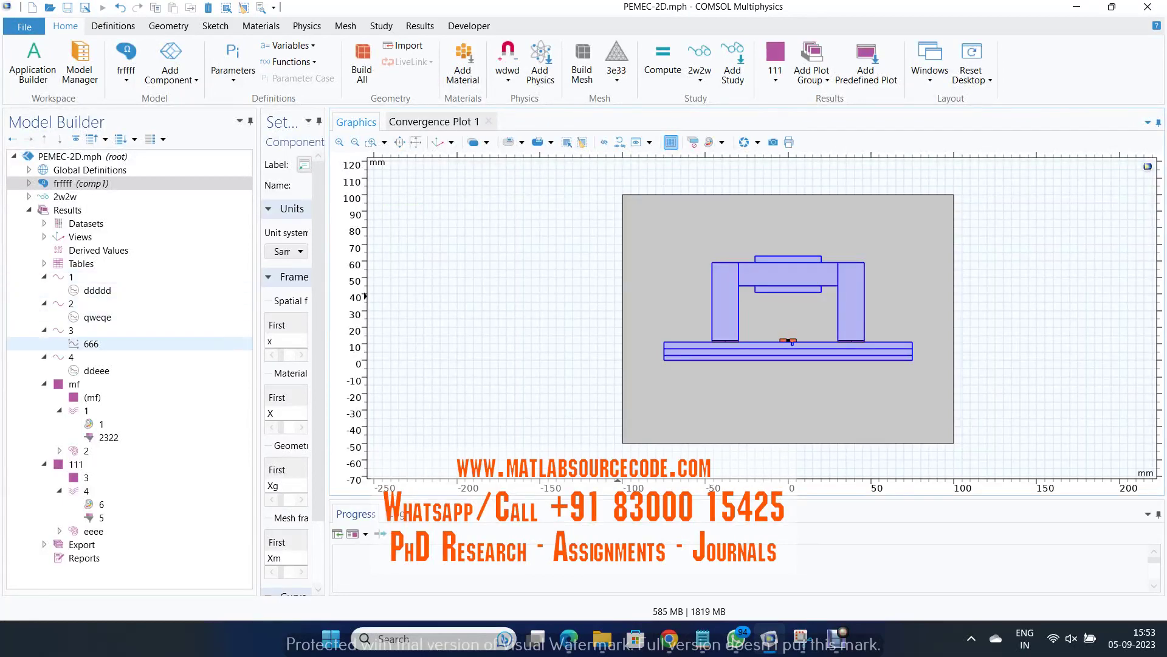
Review the ddddd and qweqe voltage, 666 Bx and ddeee current graphs, then the mf current-density plot
click(97, 290)
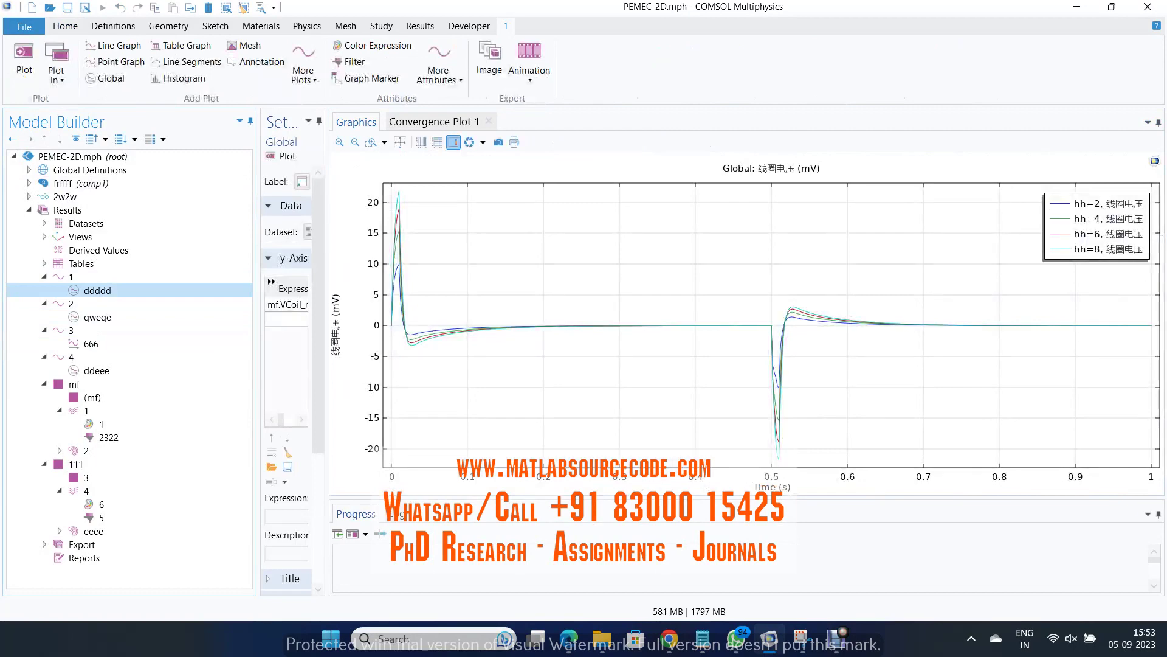
click(97, 316)
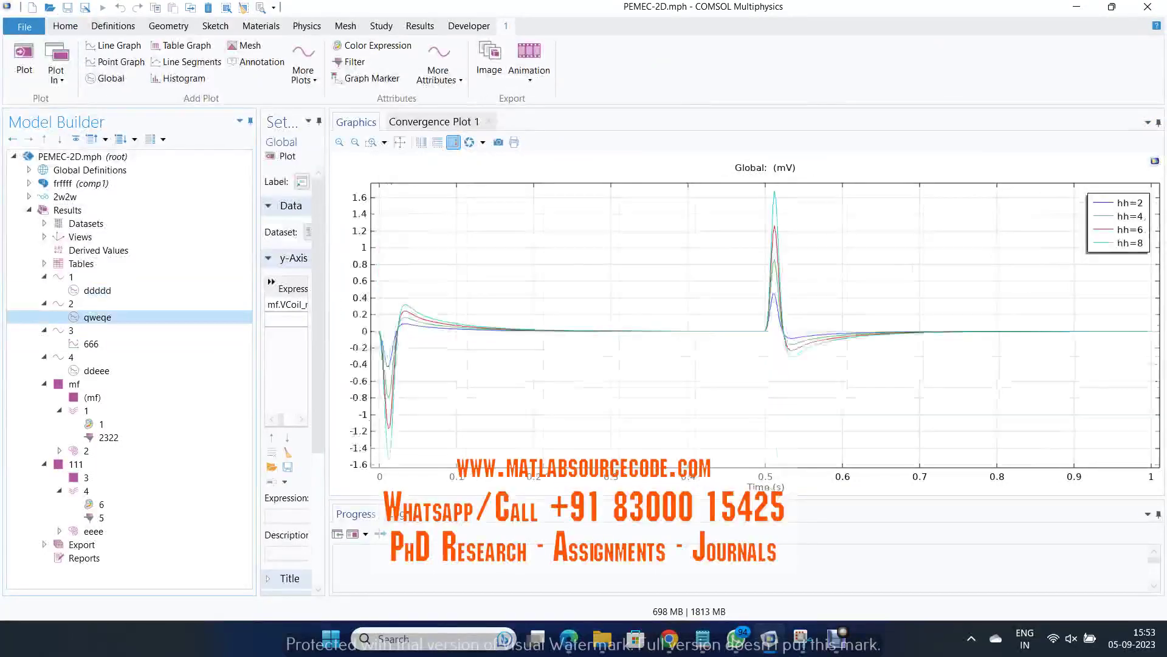
click(91, 344)
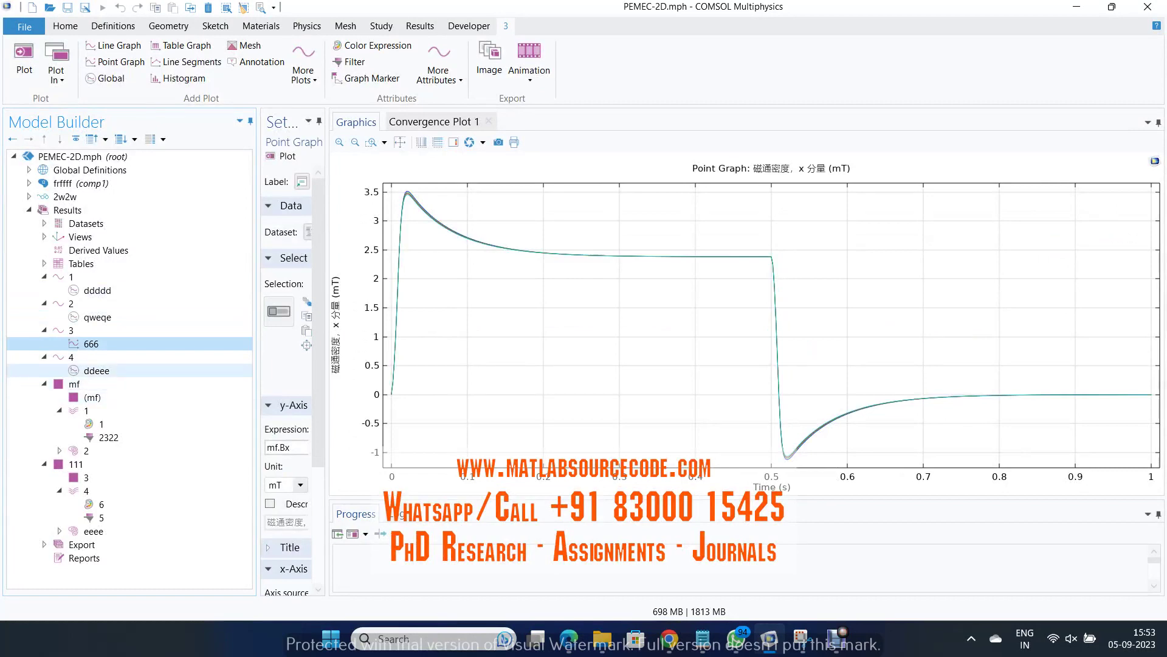
click(96, 370)
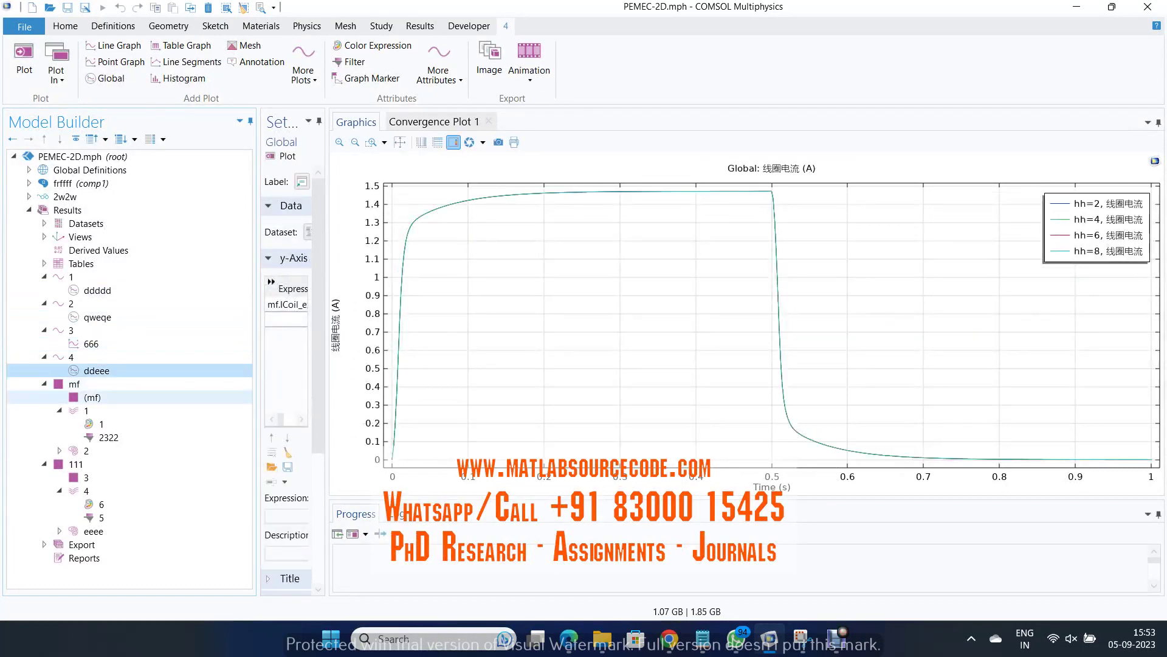
click(92, 397)
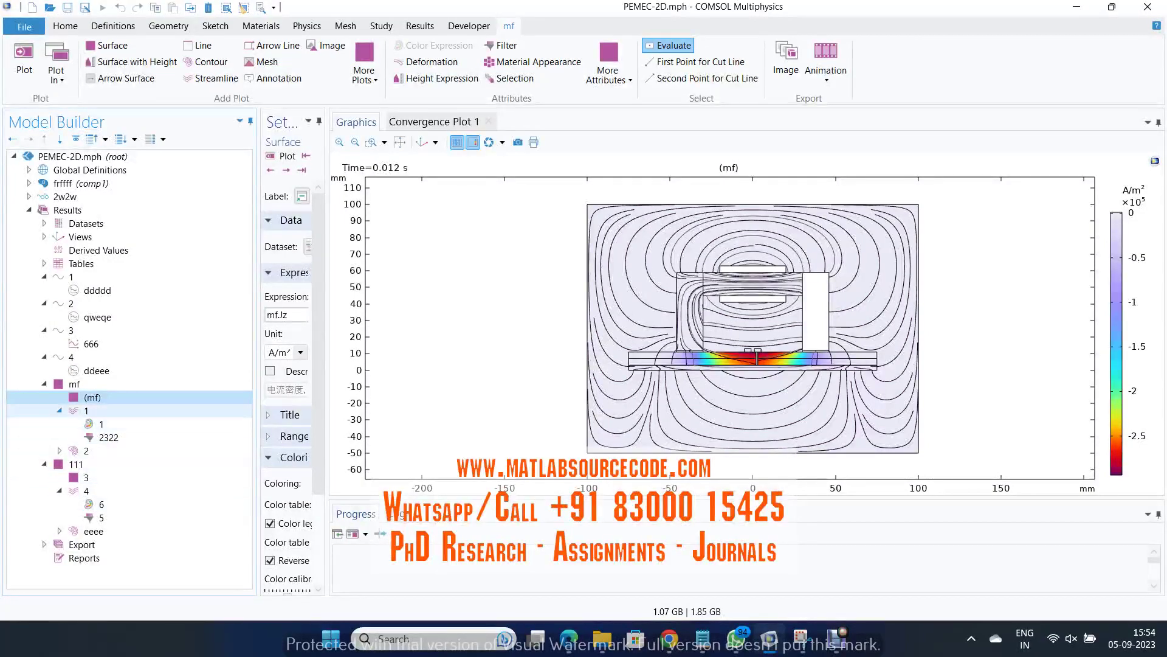
Inspect the mf plot's color expression, surface and filter settings, then show the 111 flux-density plot
click(100, 424)
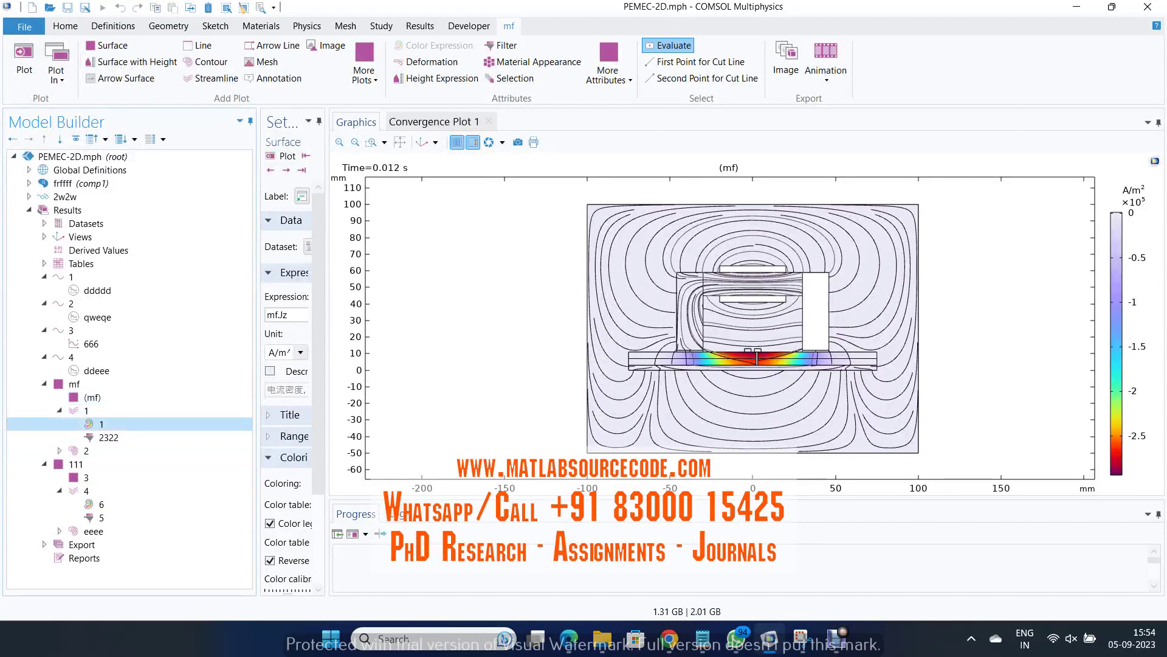
click(93, 397)
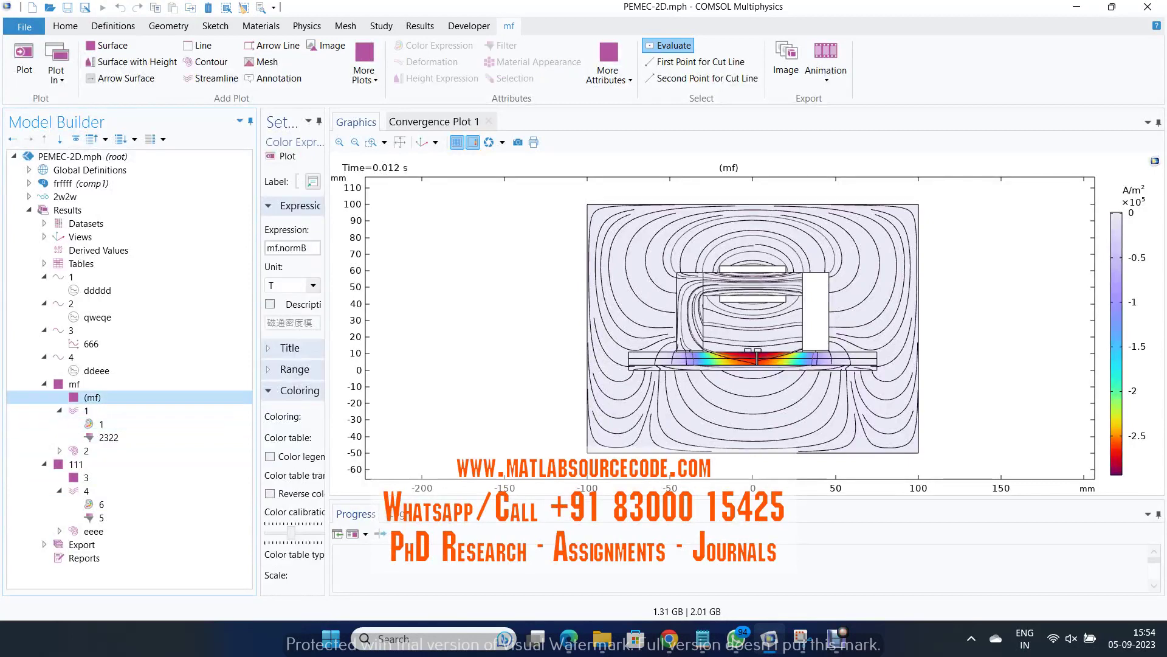
click(108, 437)
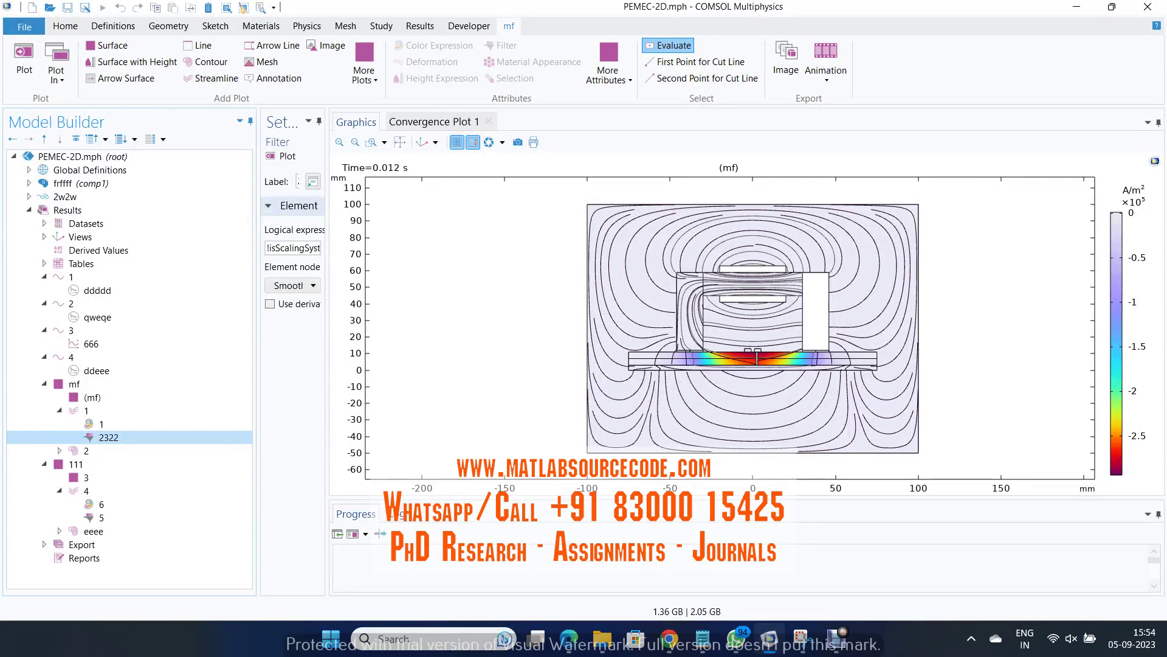
click(75, 464)
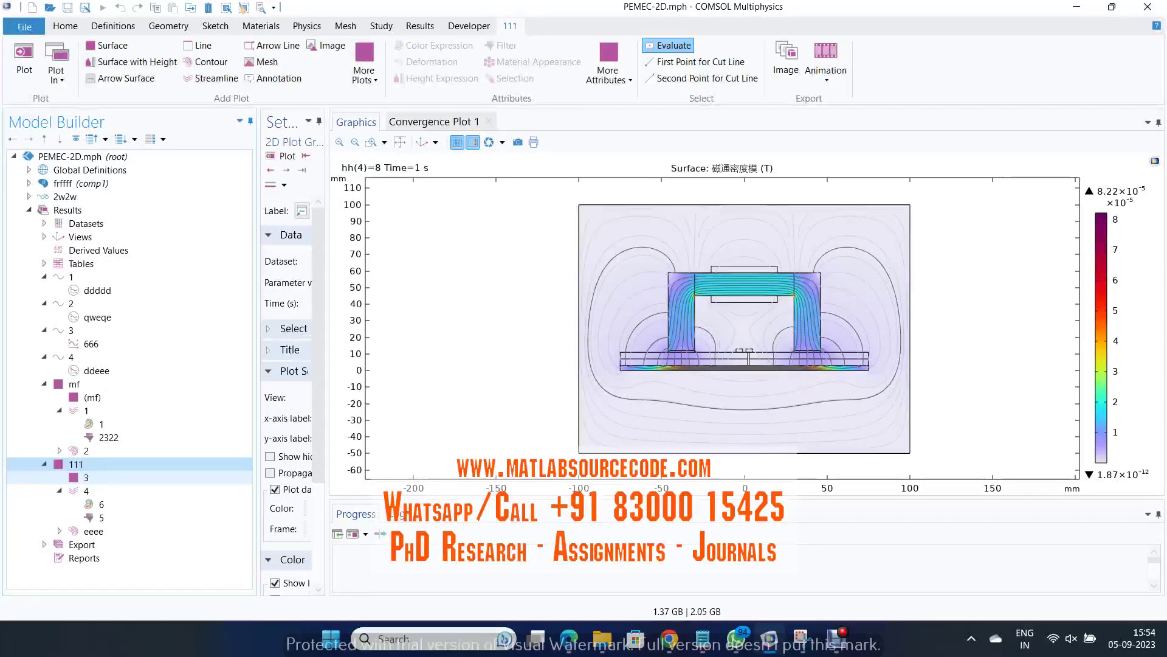
Step through the 111 surface (mf.normB), streamline and eeee contour (mf.Az) layers and the contour filter
key(Down)
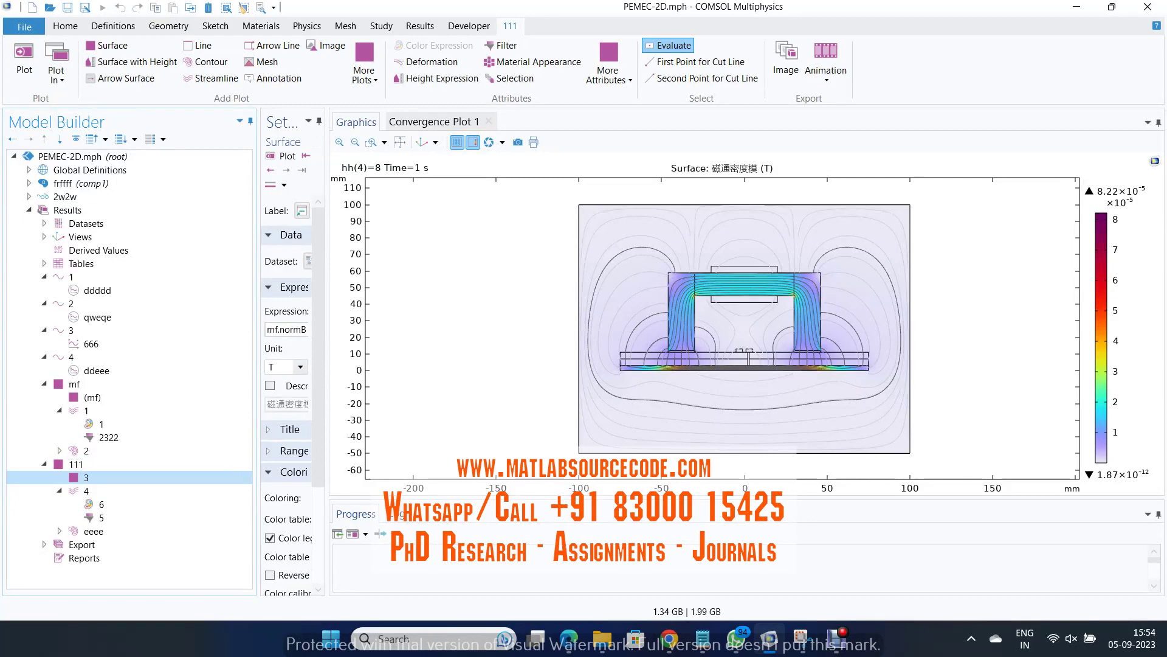
key(Down)
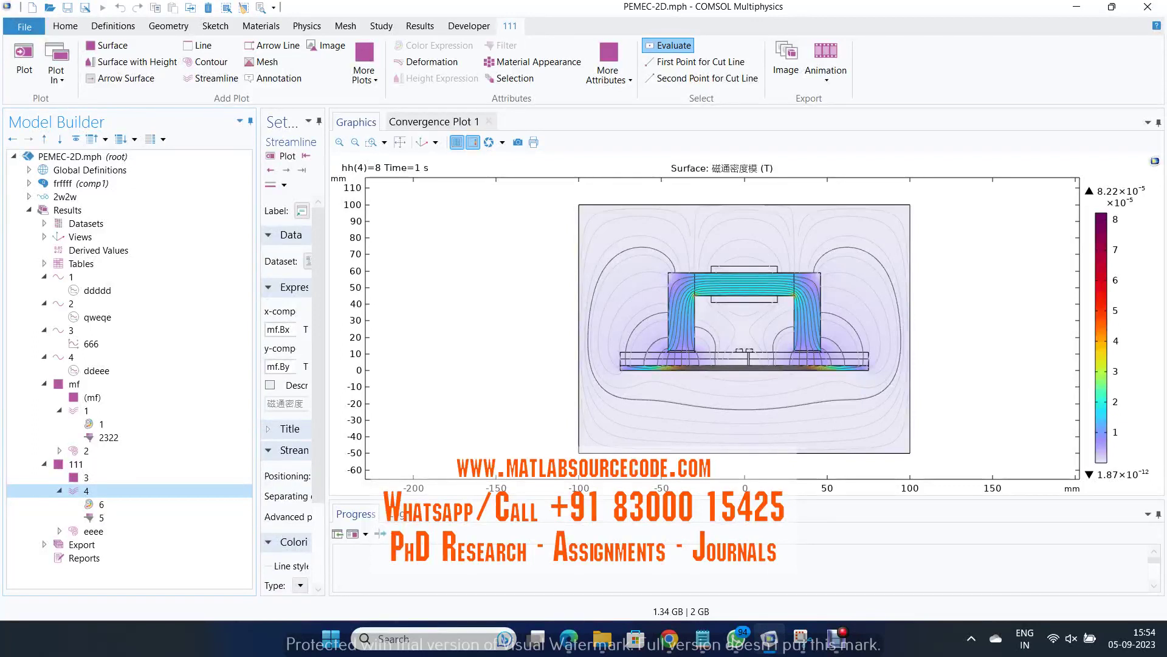
key(Down)
key(Down)
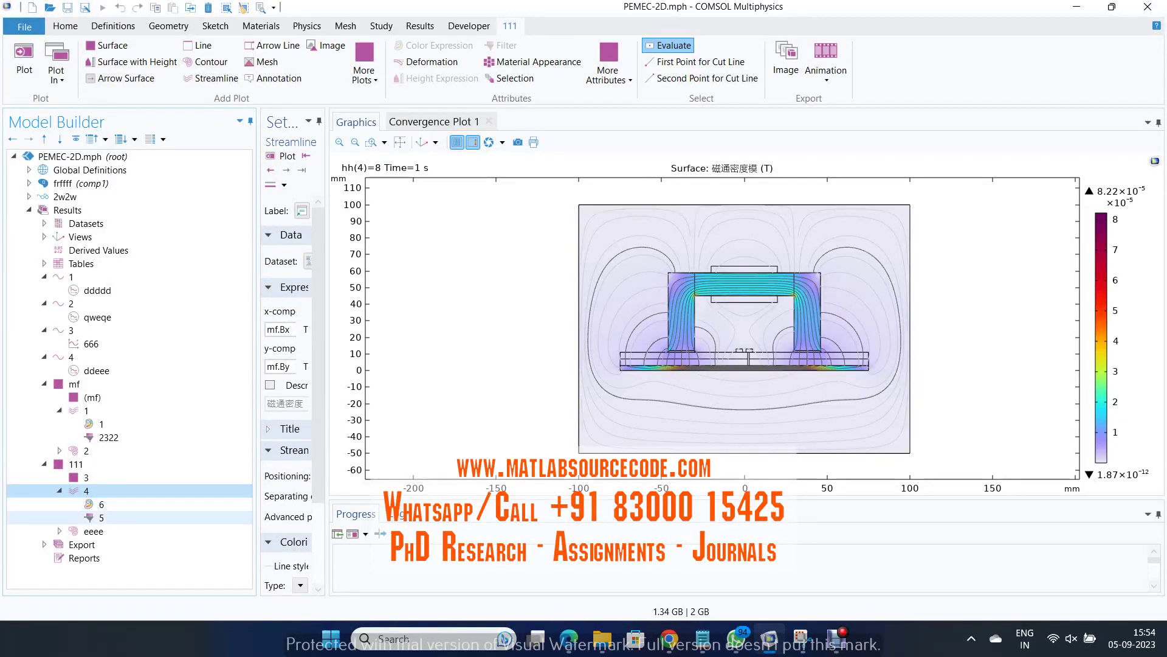
key(Down)
key(Right)
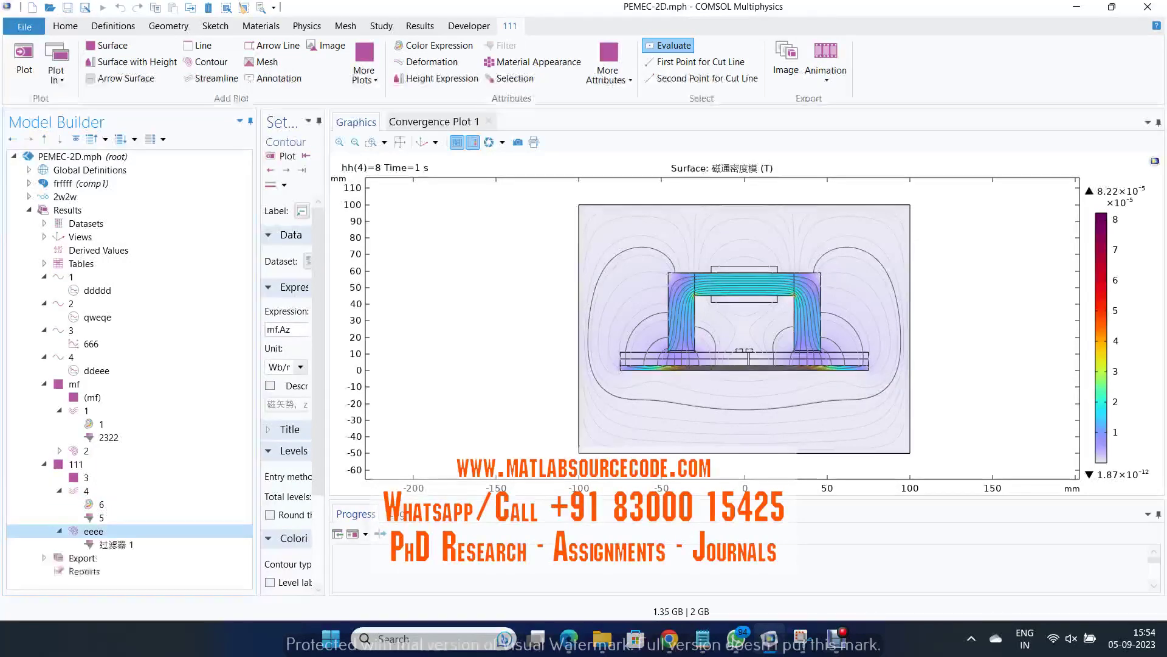
Move back up through the 111 layers and collapse the 111 plot group
key(Up)
key(Up)
key(Up)
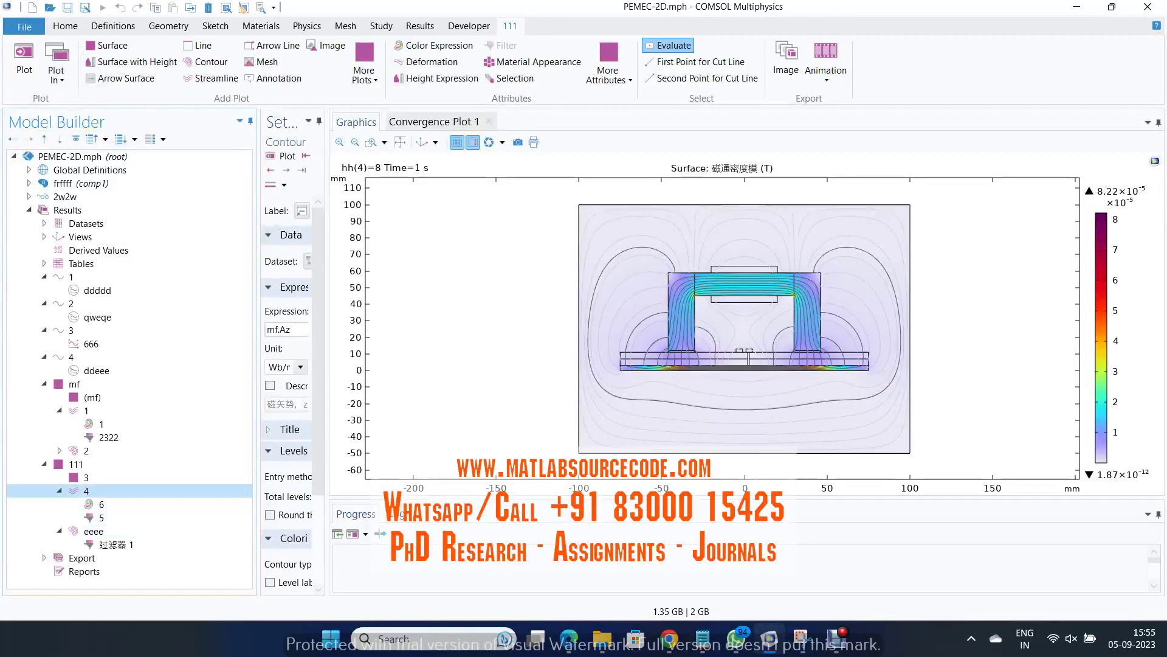
key(Left)
key(Down)
key(Left)
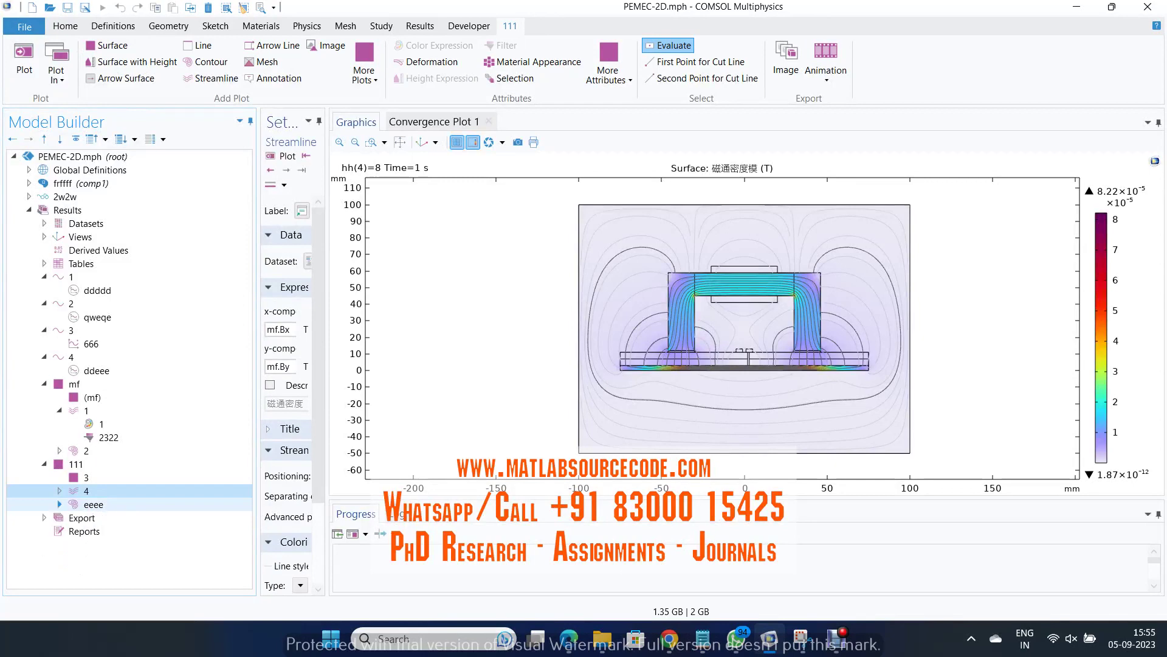
key(Up)
key(Up)
key(Up)
key(Left)
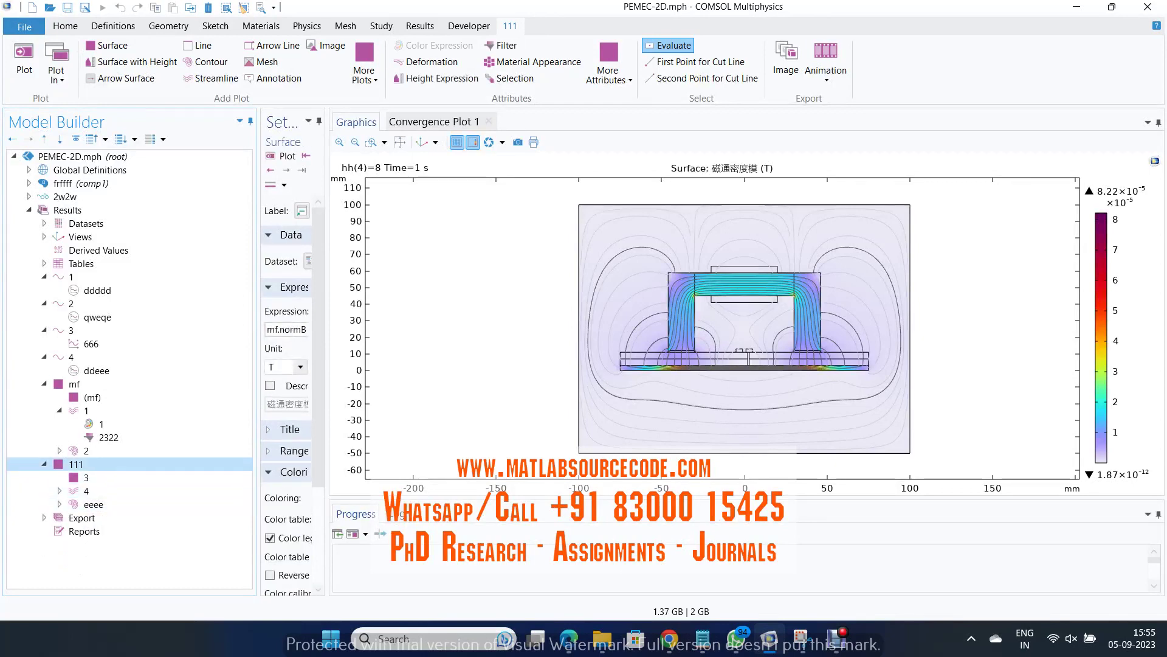
key(Up)
key(Up)
key(Up)
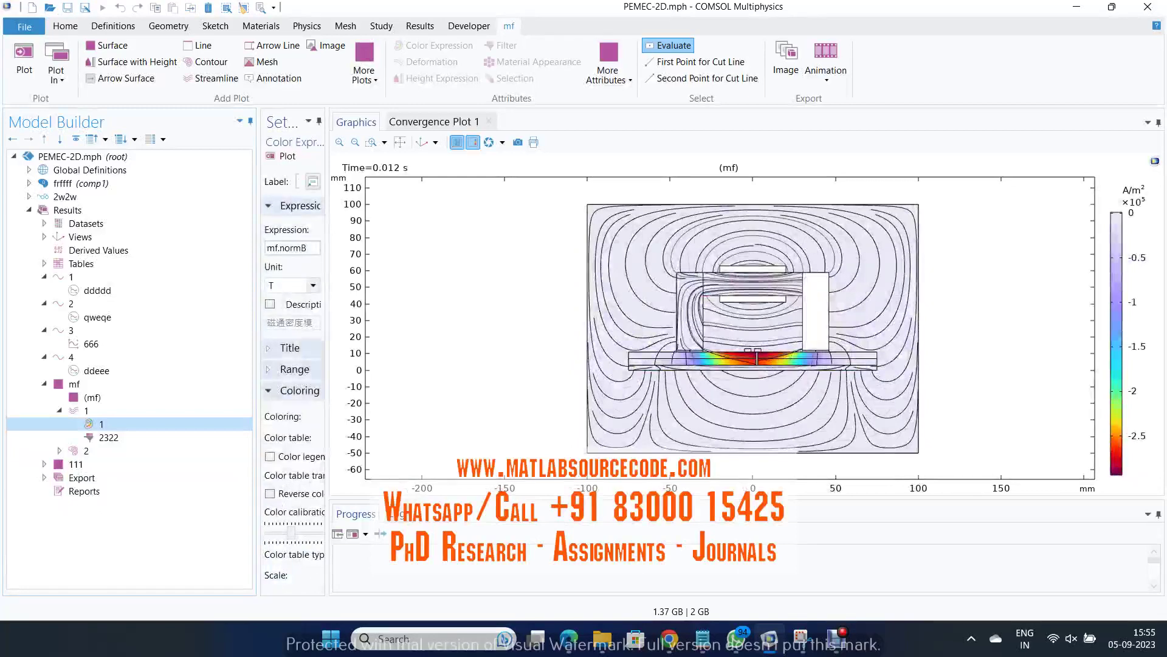
key(Down)
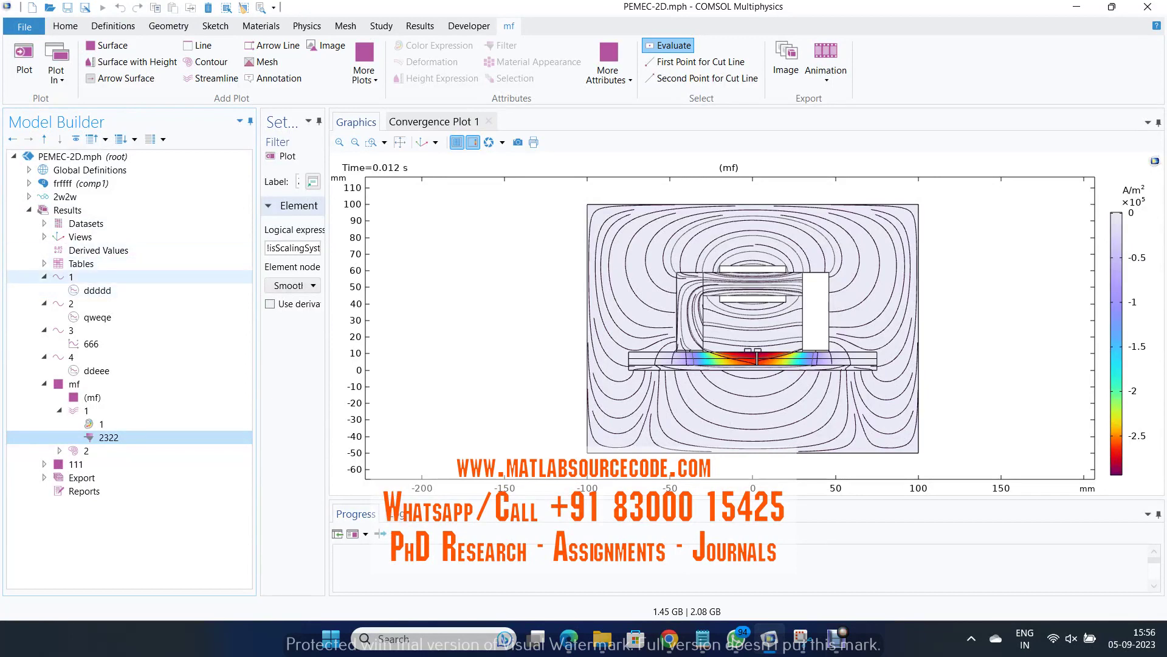
Revisit the mf plot and comp1 geometry, return to the 111 flux-density plot, and show hidden tray icons
click(92, 397)
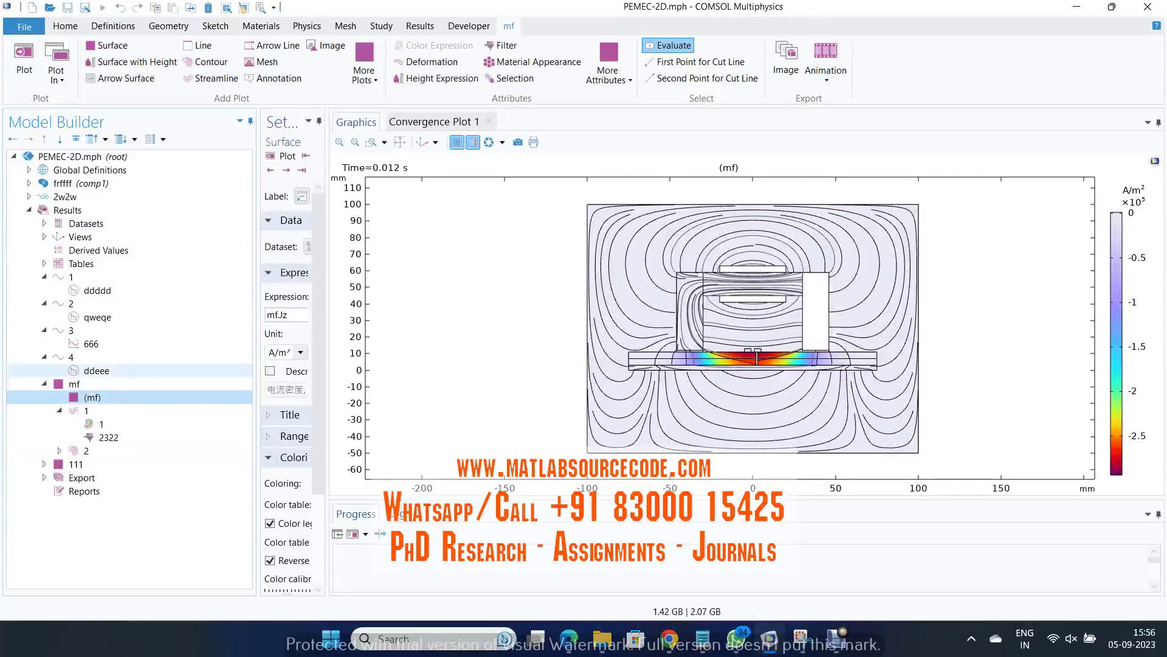
click(63, 183)
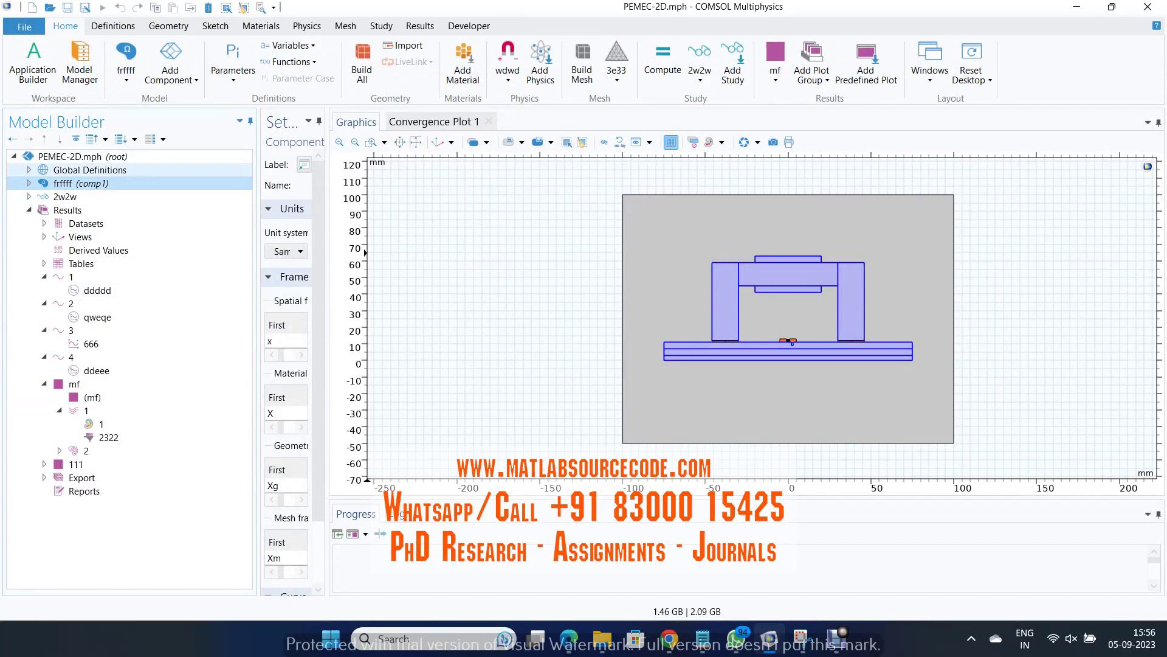
click(92, 397)
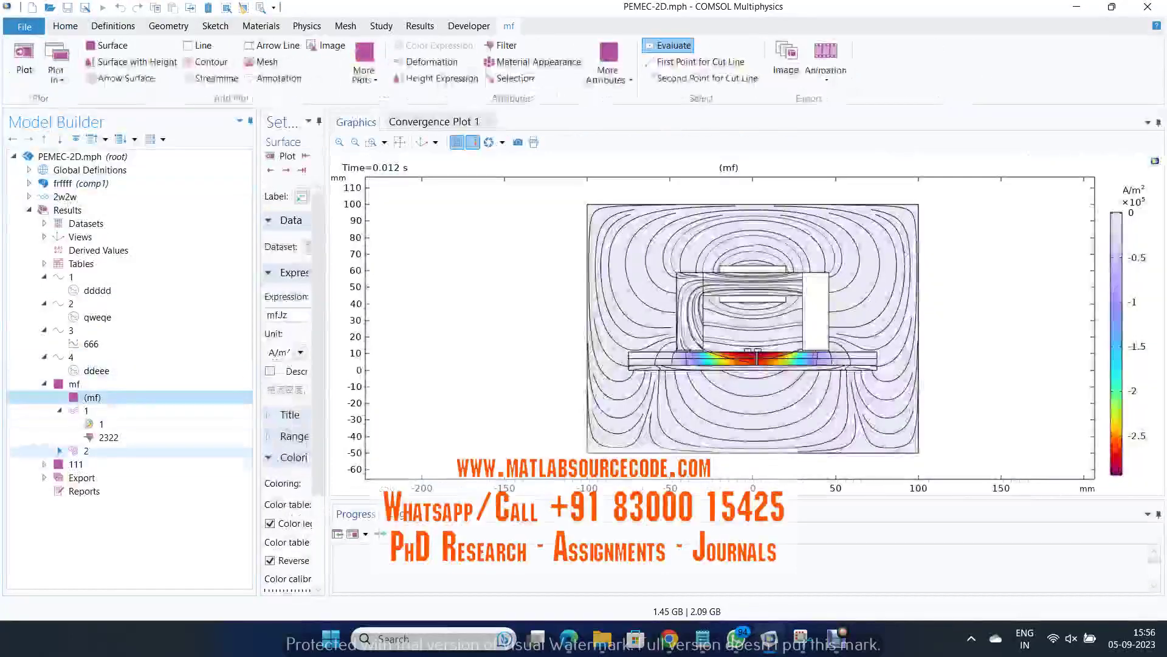
click(75, 463)
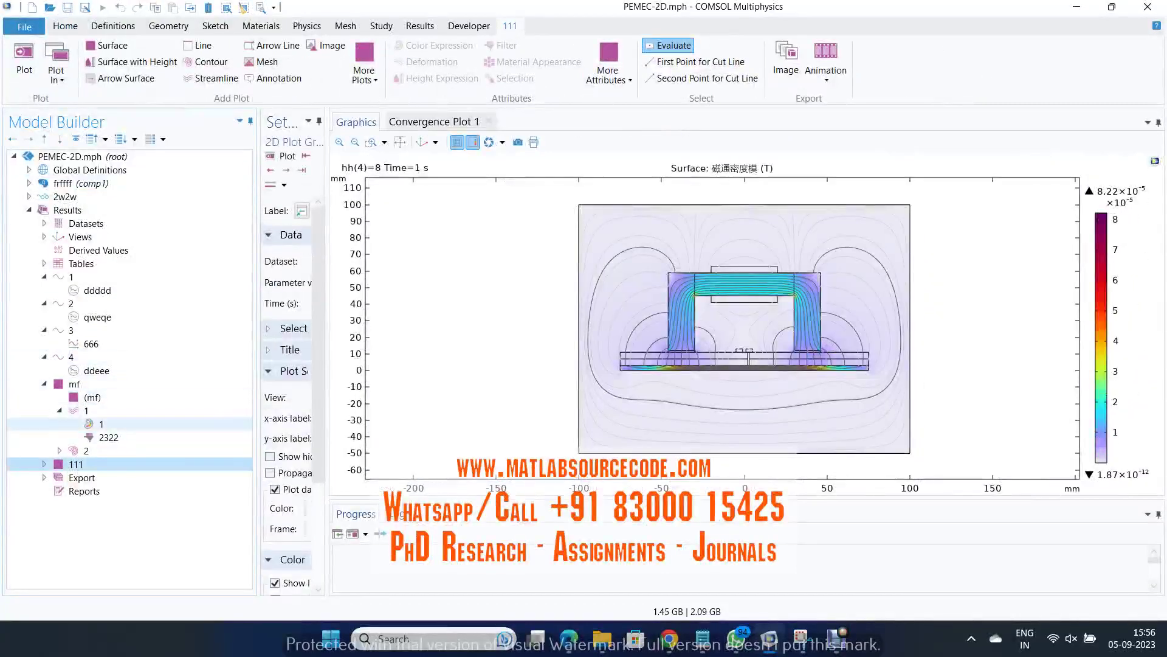
click(971, 639)
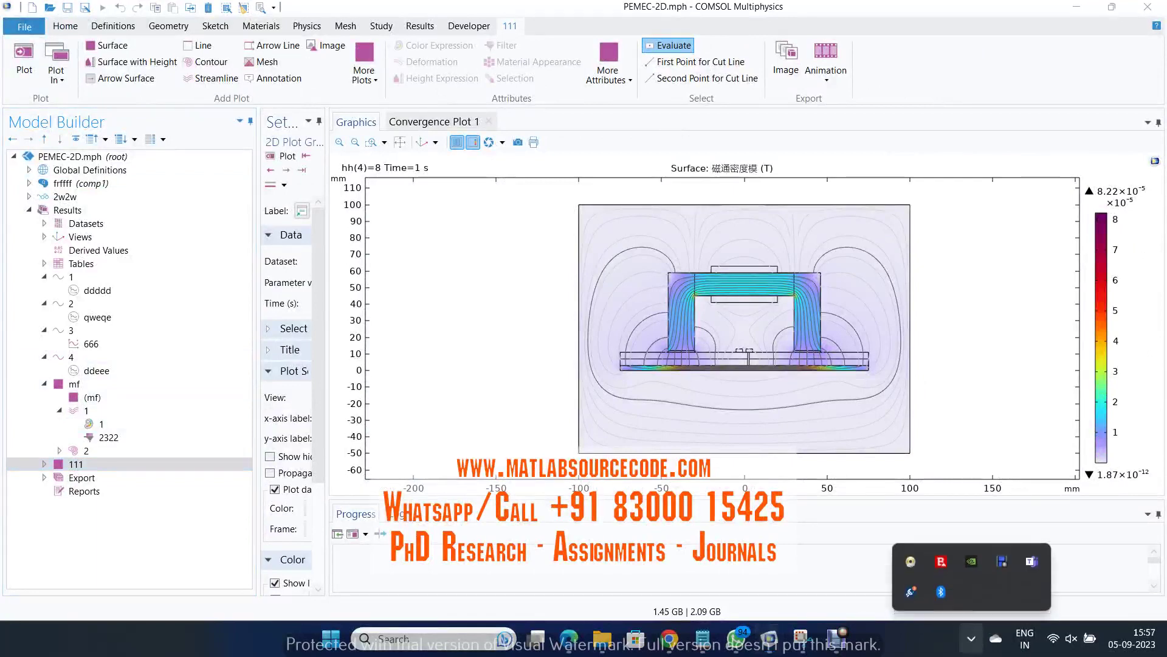